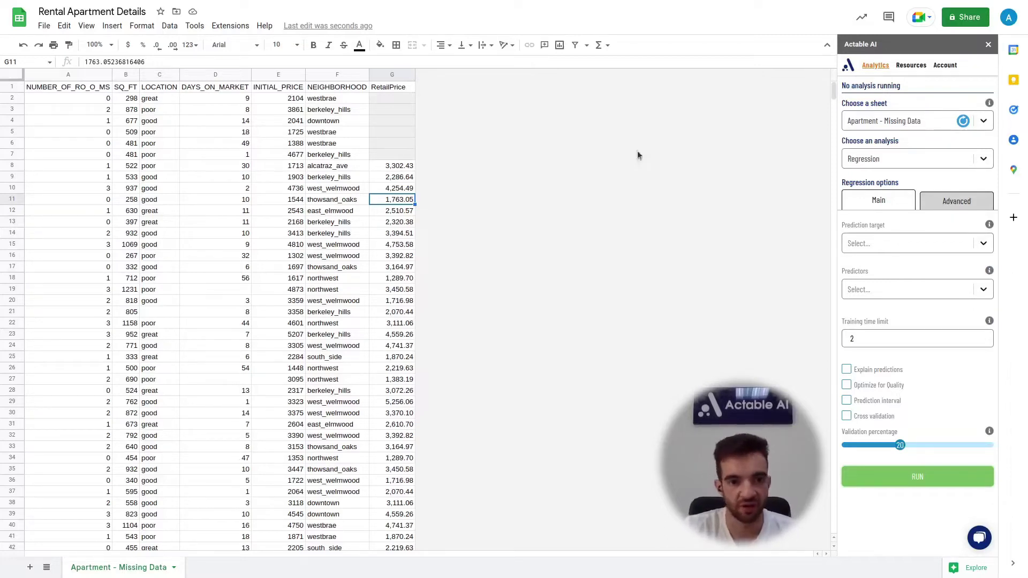
# Highlight the six blank RetailPrice cells G2:G7 to show the missing prices.
pyautogui.click(397, 88)
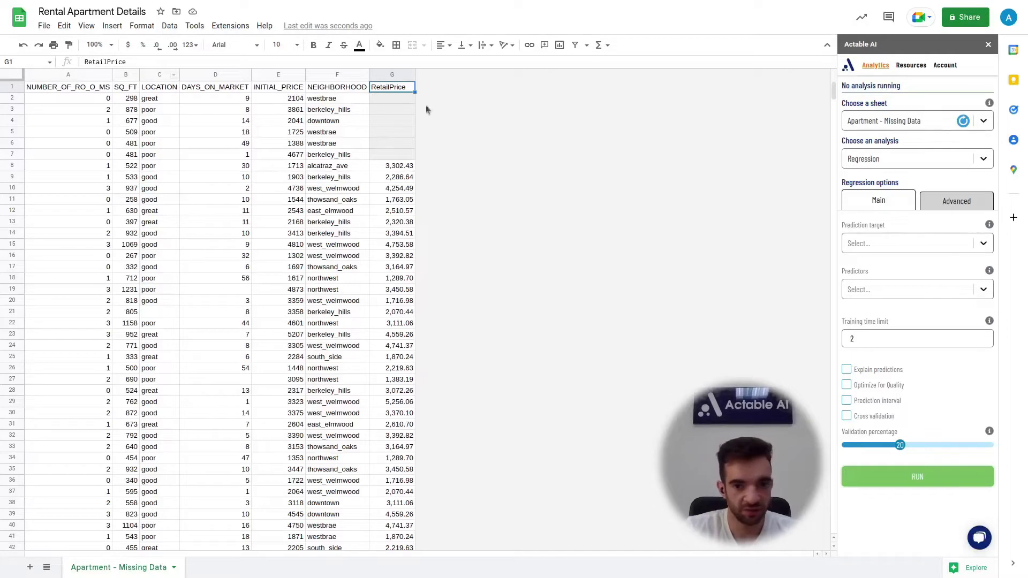
pyautogui.press('Down')
pyautogui.press('Down')
pyautogui.press('Down')
pyautogui.moveTo(401, 97); pyautogui.dragTo(404, 155)
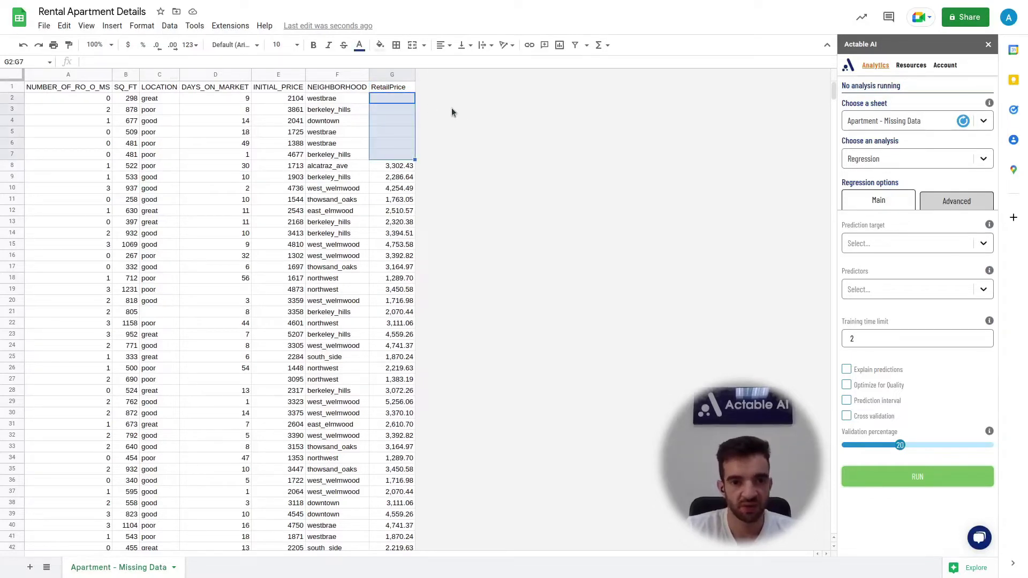
pyautogui.press('Down')
pyautogui.moveTo(401, 93); pyautogui.dragTo(410, 158)
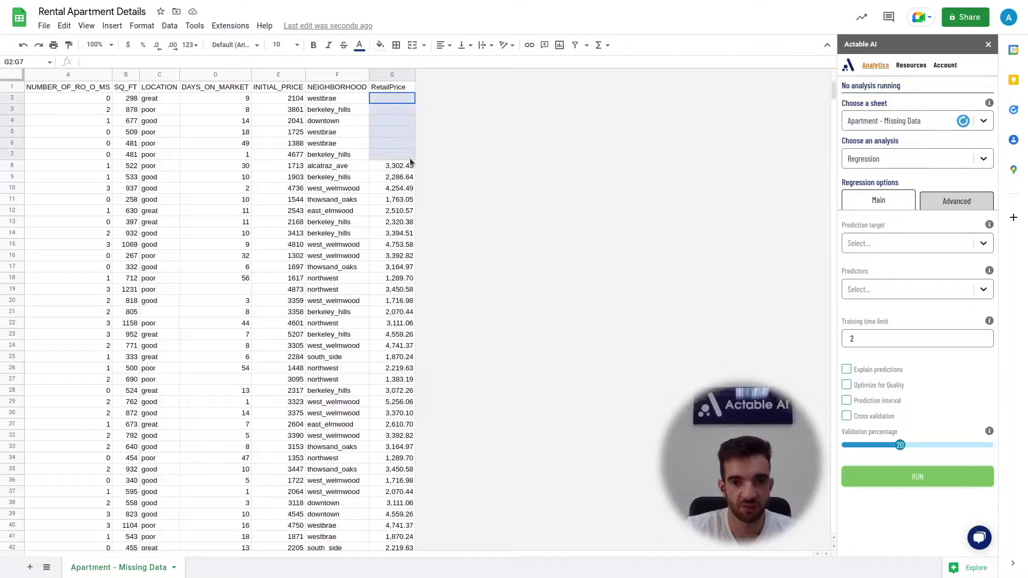
pyautogui.press('Down')
pyautogui.press('Down')
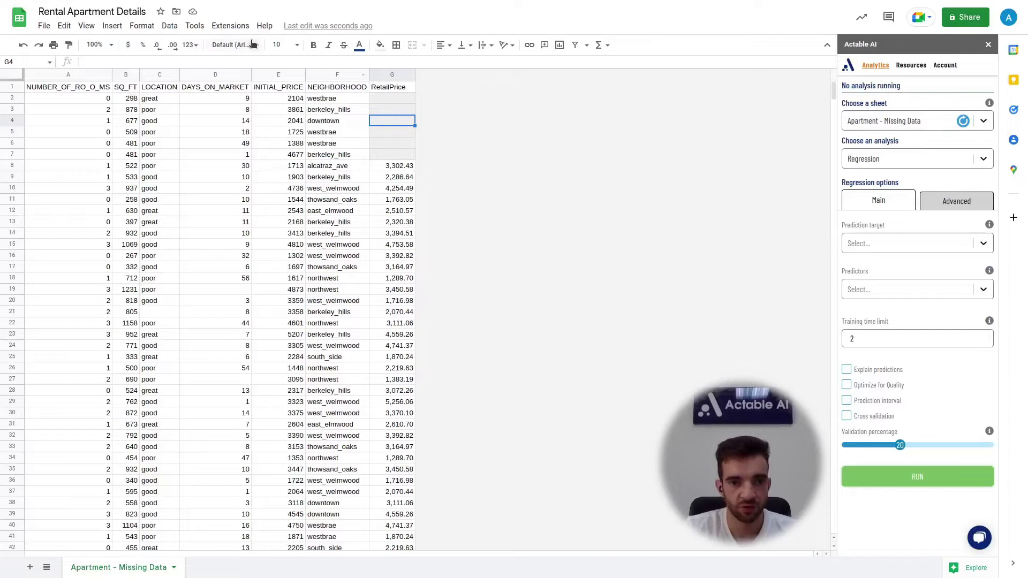
# Start an Actable AI Regression analysis with RetailPrice as the prediction target.
pyautogui.click(230, 26)
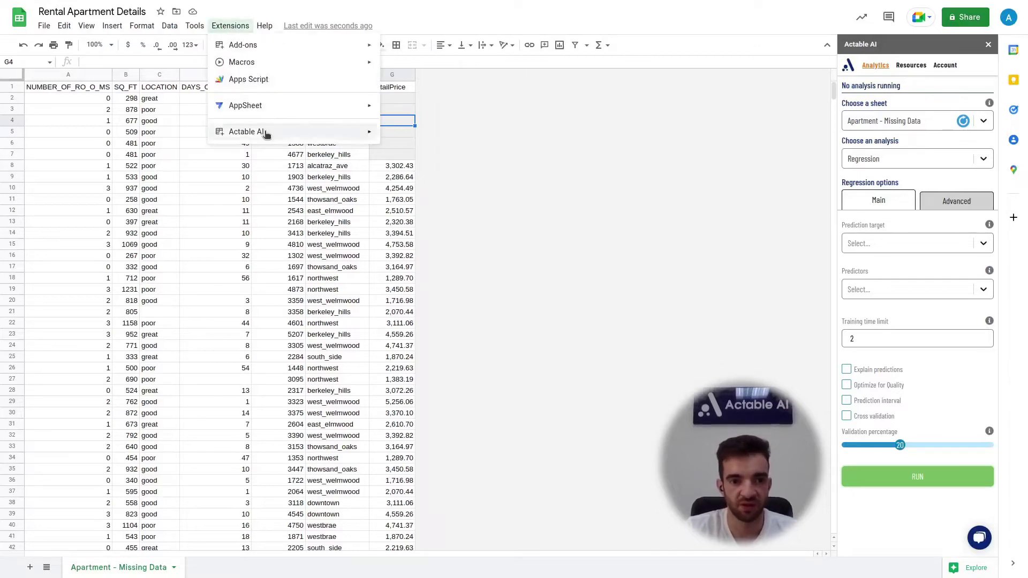
pyautogui.moveTo(246, 132)
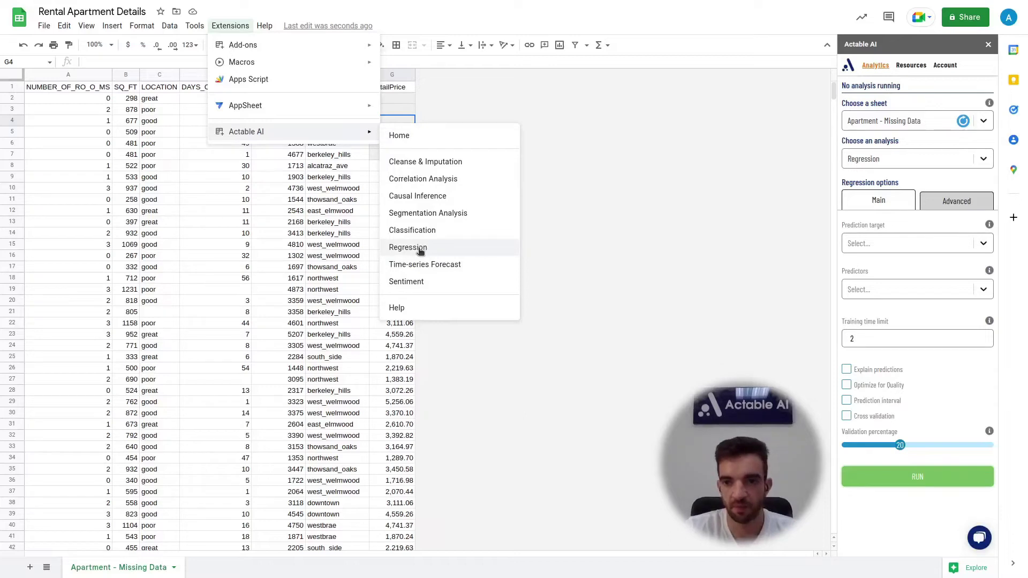
pyautogui.click(915, 97)
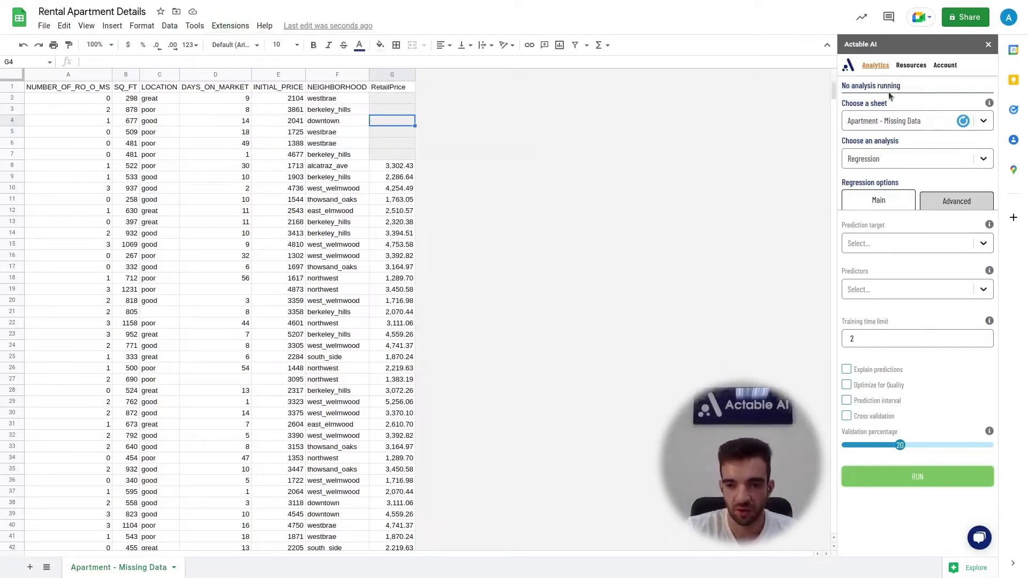
pyautogui.click(866, 242)
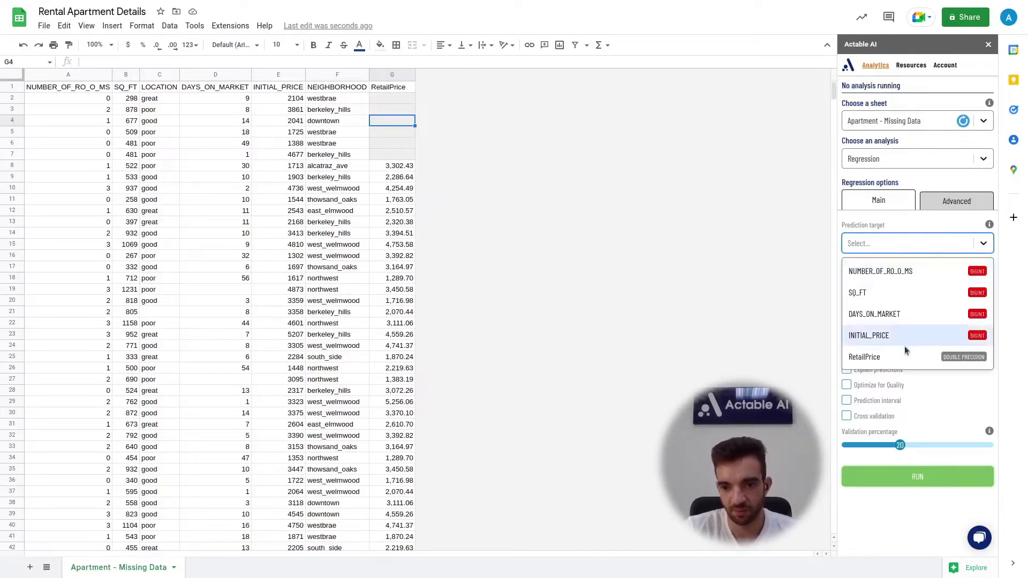
pyautogui.click(879, 362)
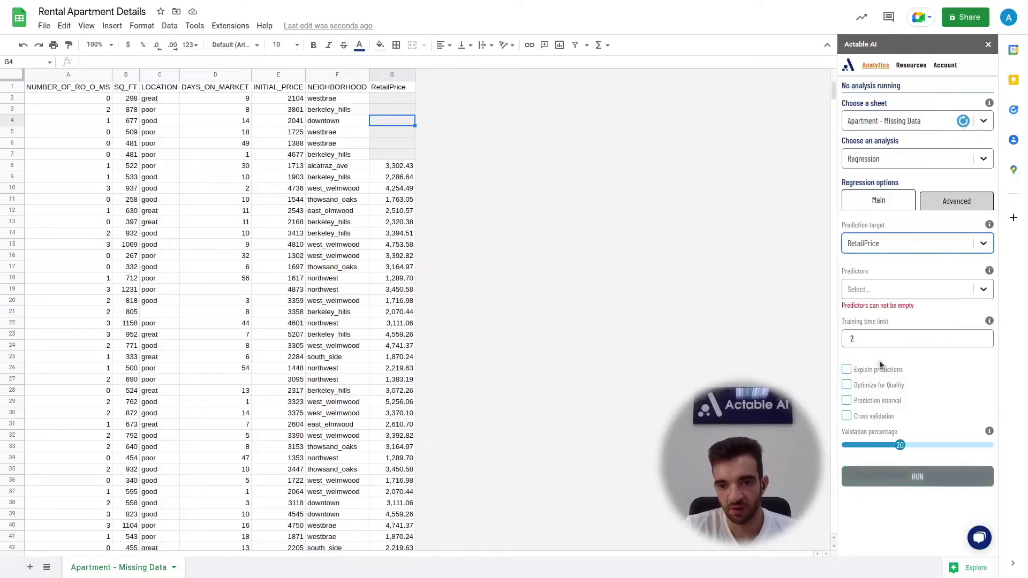
# Use Select All to add the six other columns as predictors.
pyautogui.click(392, 88)
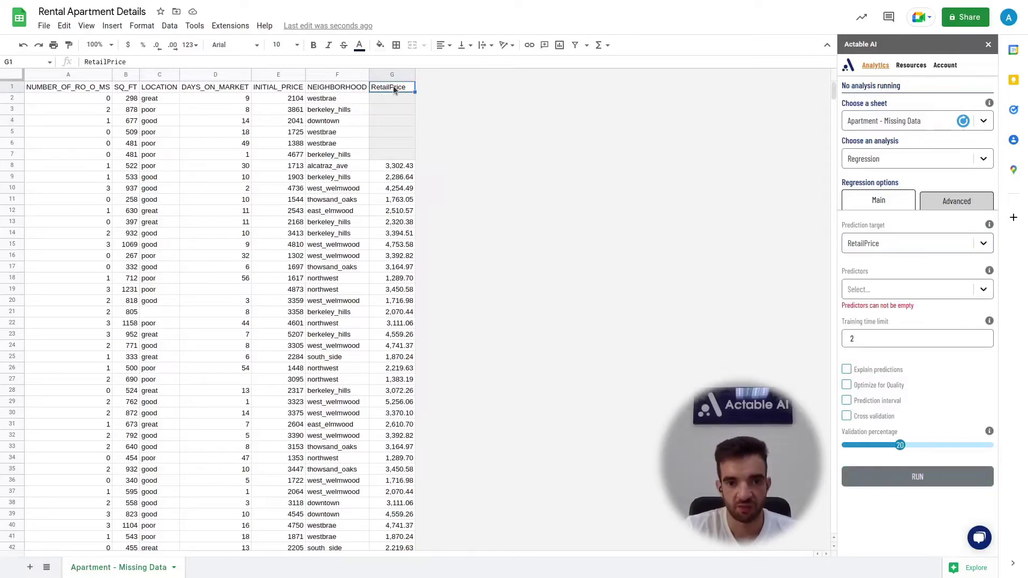
pyautogui.click(870, 288)
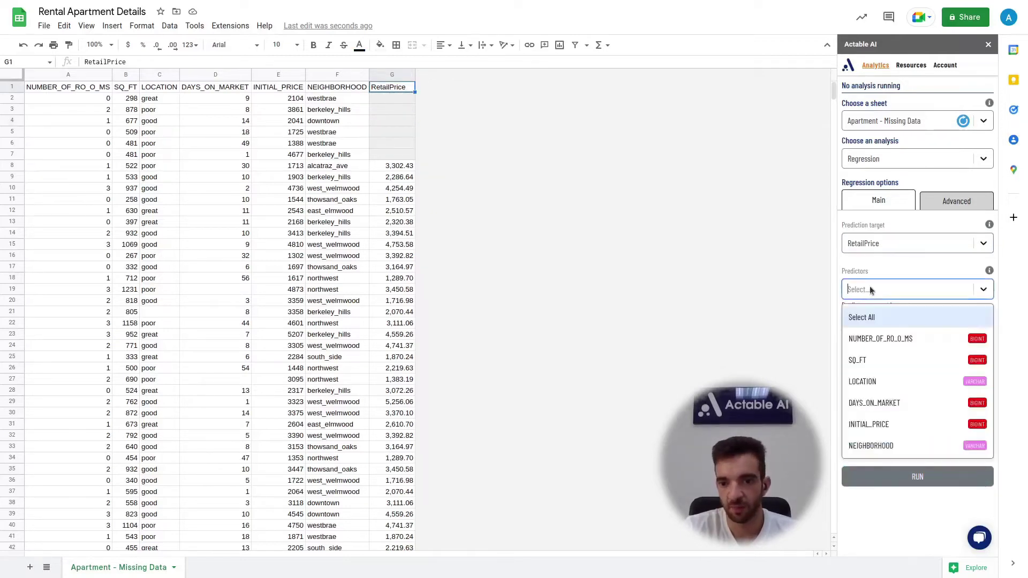
pyautogui.click(882, 317)
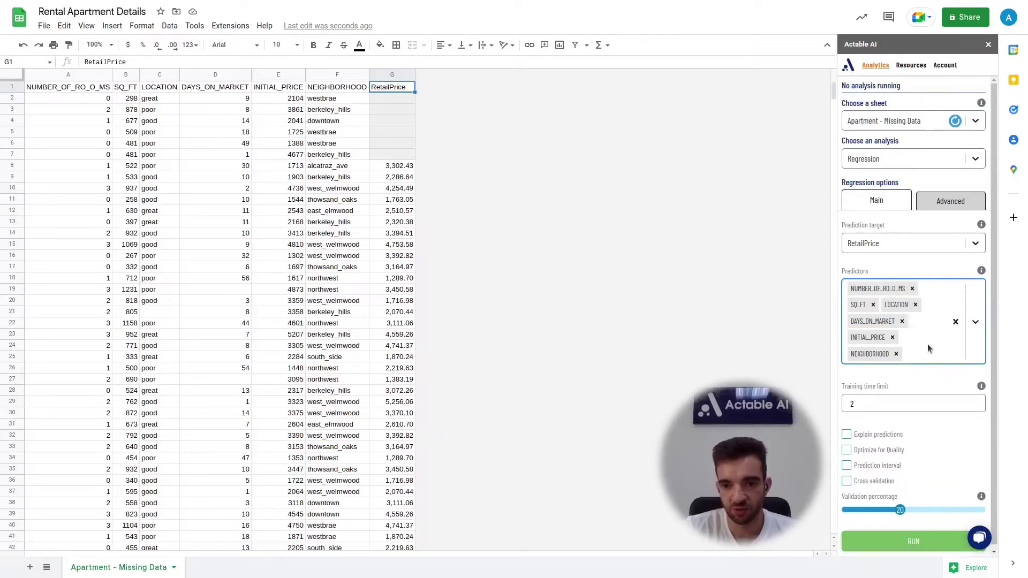
pyautogui.moveTo(51, 88); pyautogui.dragTo(346, 93)
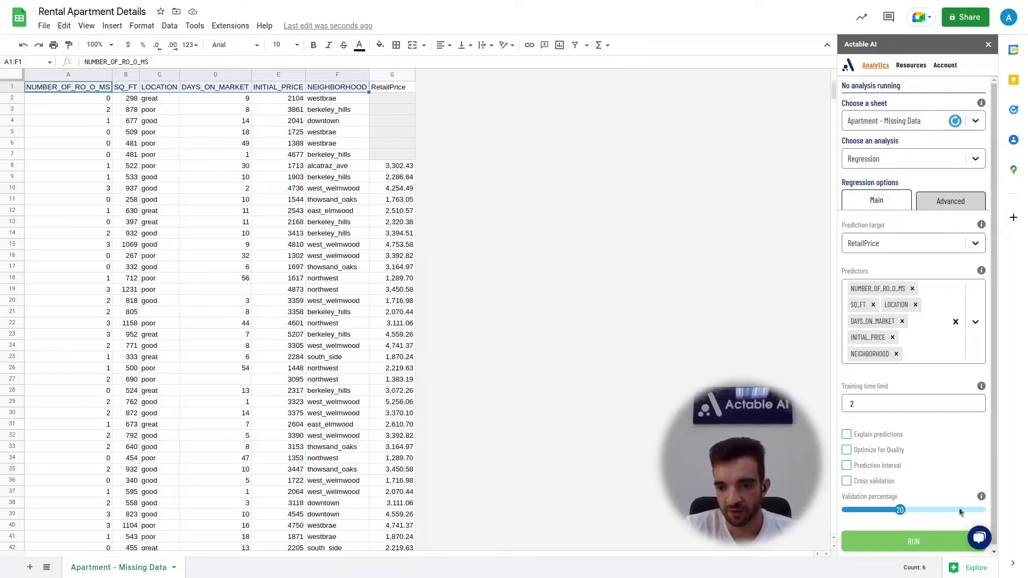
# Run the regression and check the predicted prices now filling G2:G7.
pyautogui.click(903, 545)
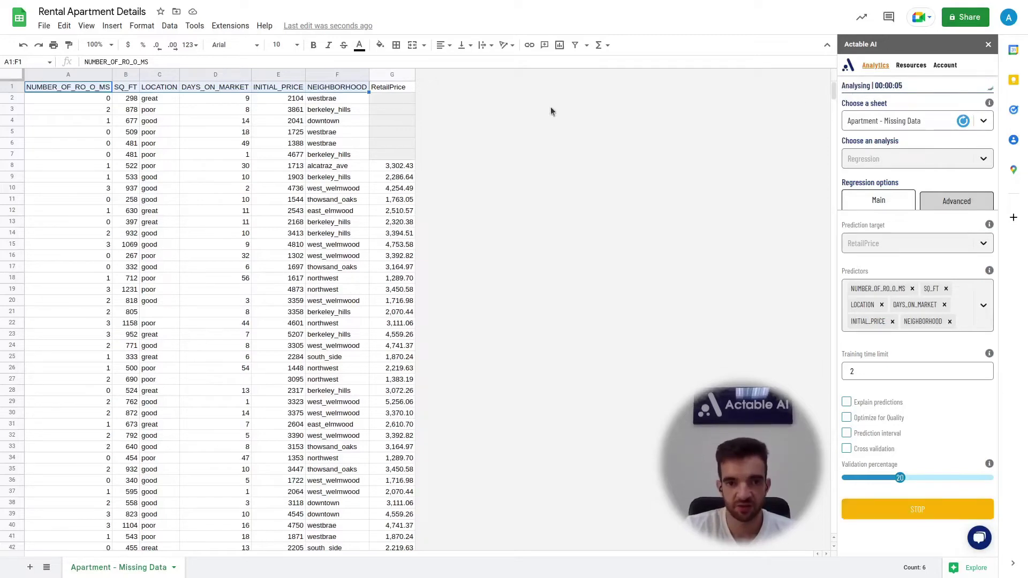
pyautogui.moveTo(403, 98); pyautogui.dragTo(442, 162)
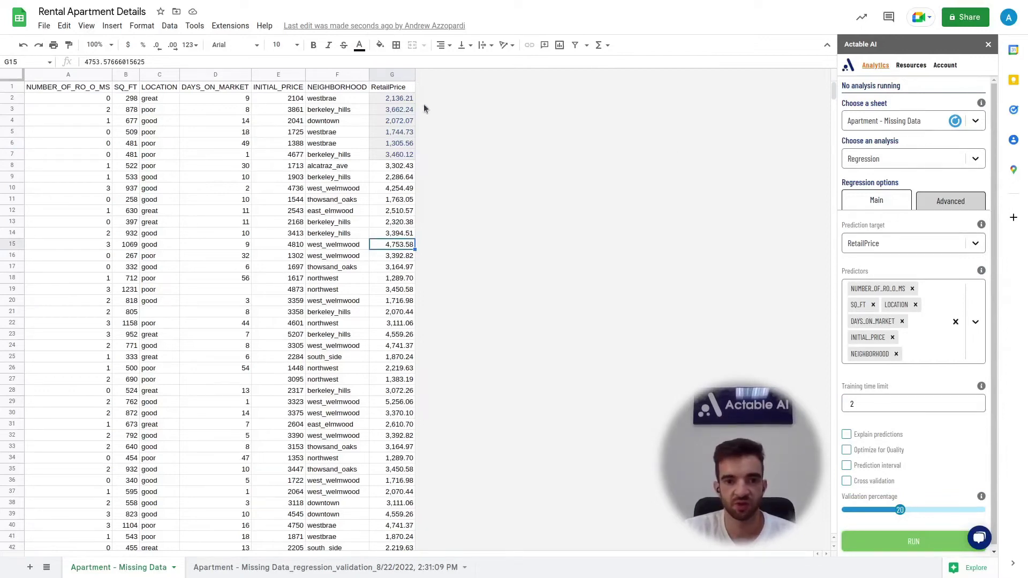
pyautogui.moveTo(394, 102); pyautogui.dragTo(400, 155)
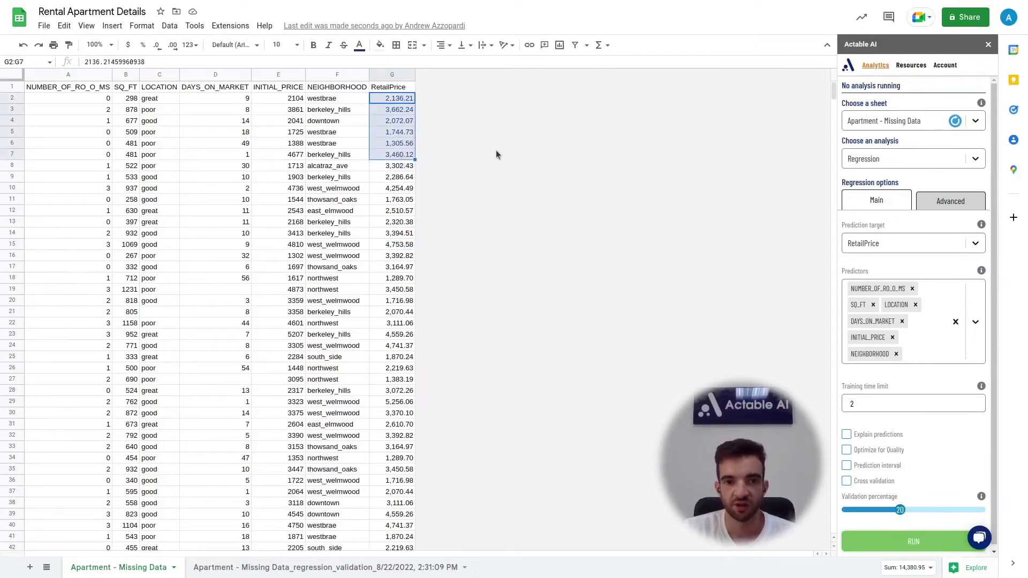
pyautogui.press('Down')
pyautogui.press('Down')
pyautogui.press('Down')
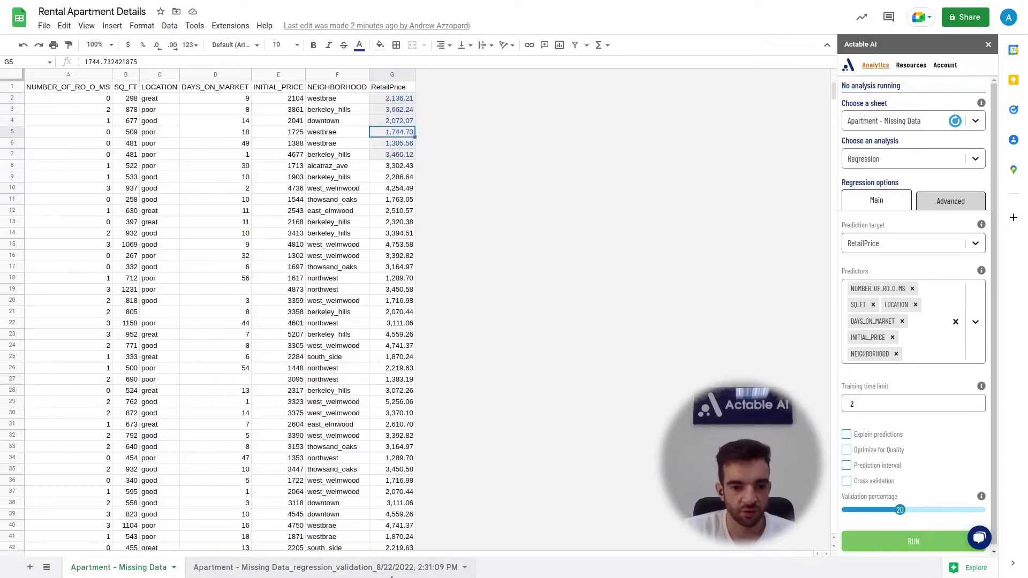
# Copy the model's taskId from cell B21 on the regression validation sheet.
pyautogui.click(383, 570)
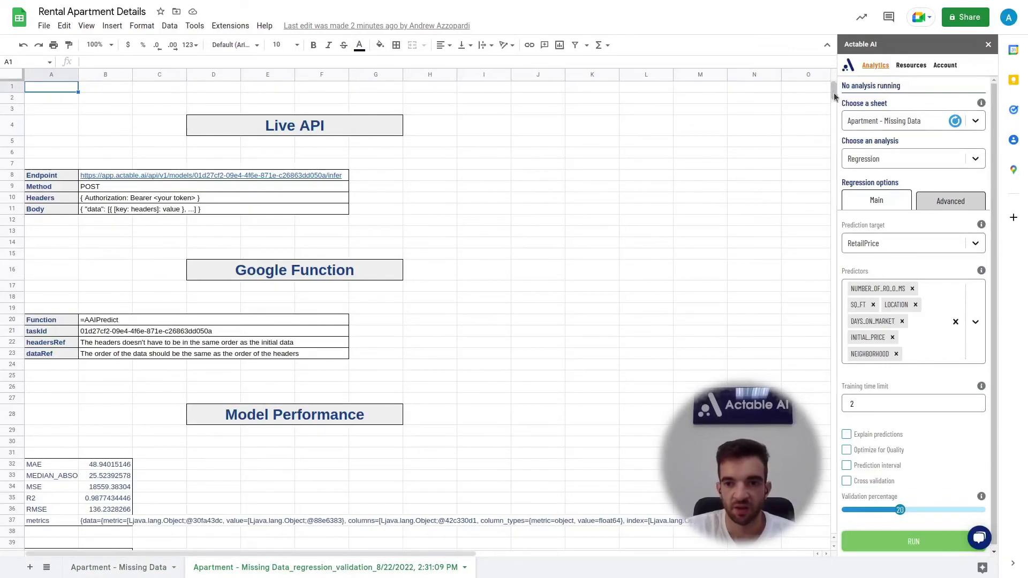
pyautogui.moveTo(833, 92); pyautogui.dragTo(835, 117)
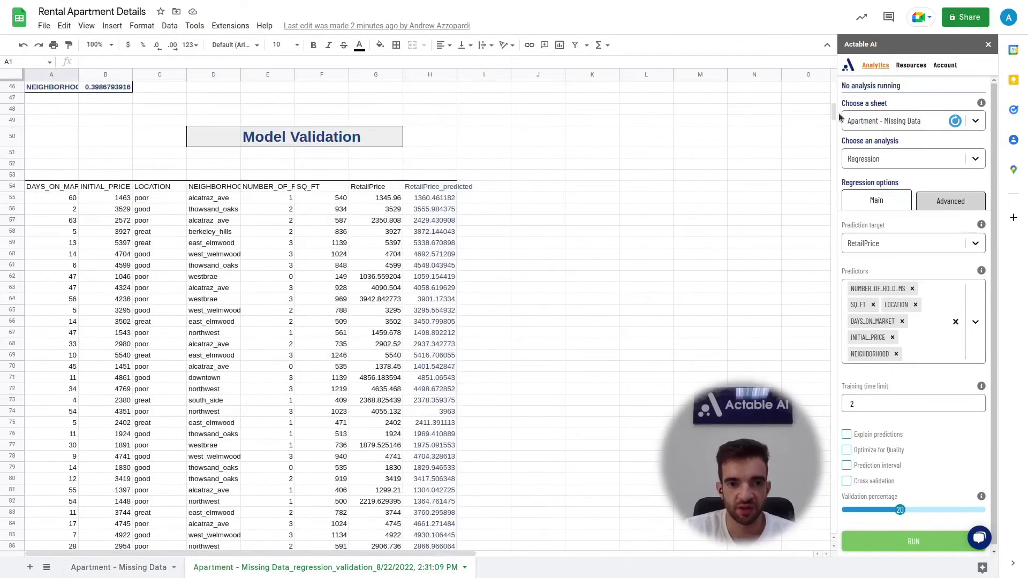
pyautogui.moveTo(835, 117); pyautogui.dragTo(836, 93)
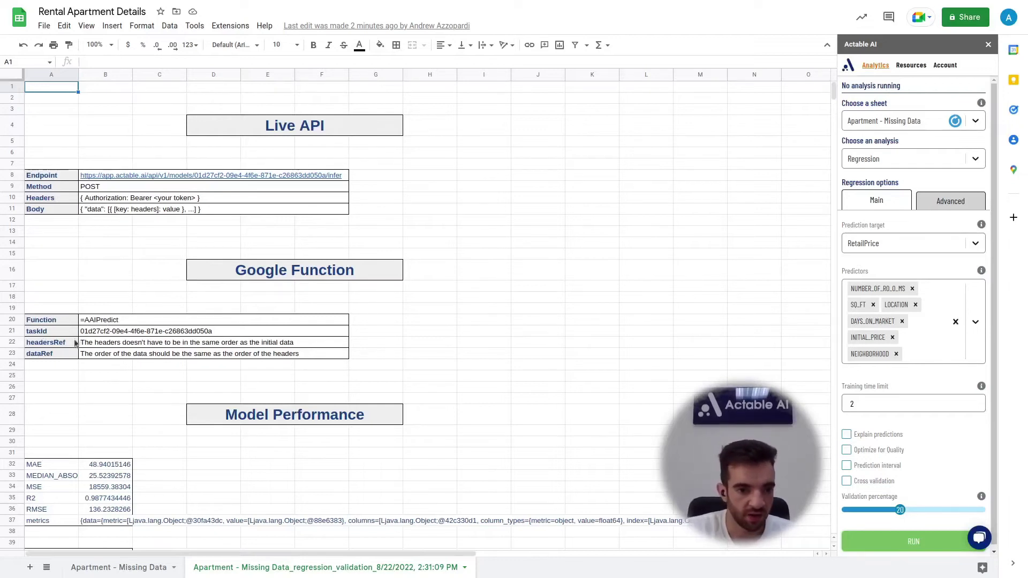
pyautogui.click(90, 333)
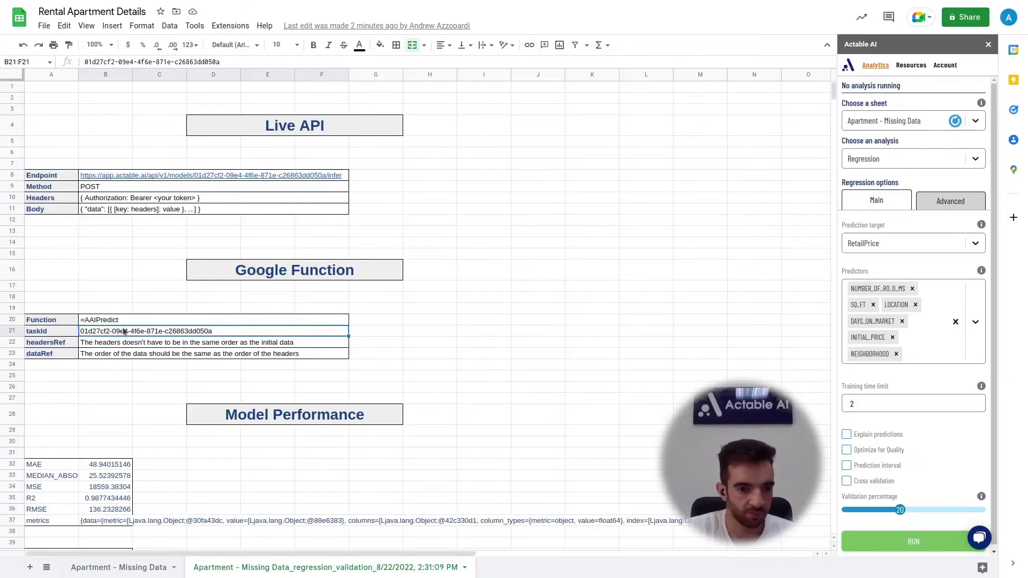
pyautogui.hotkey('ctrl', 'c')
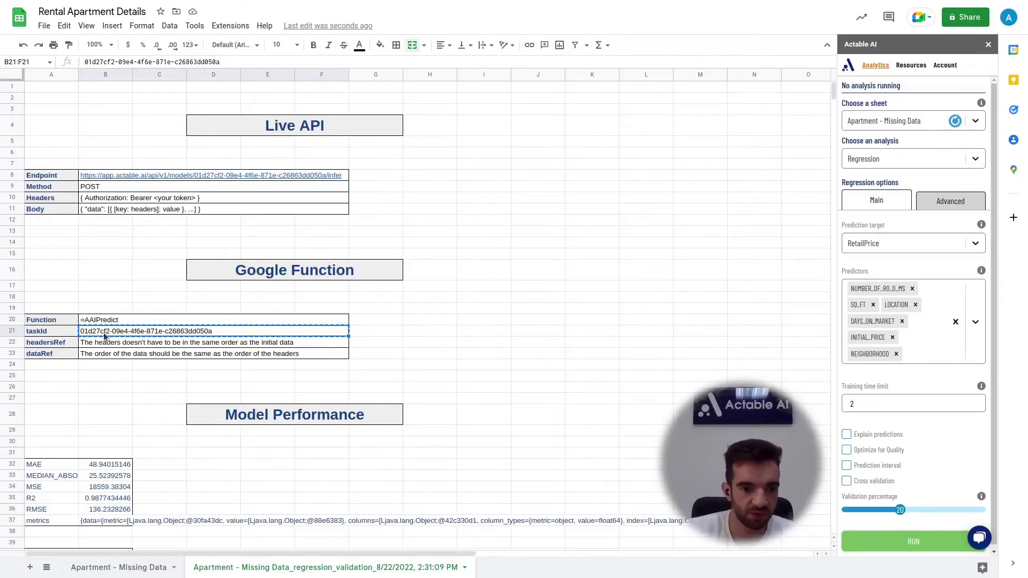
# On Apartment - Missing Data, enter =AAIPREDICT(taskId, A1:F1, A10:F17) in G10.
pyautogui.click(165, 571)
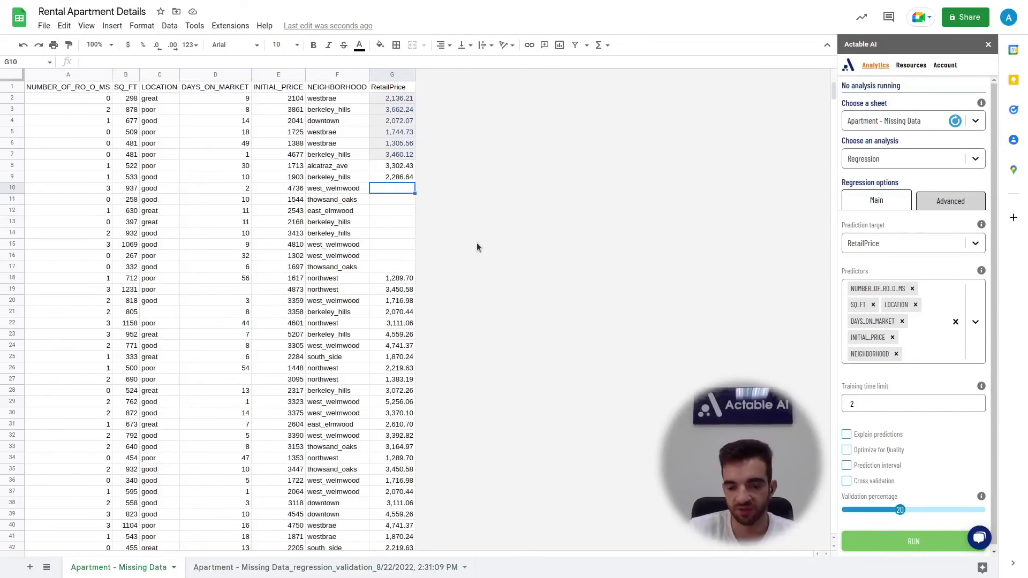
pyautogui.write('=')
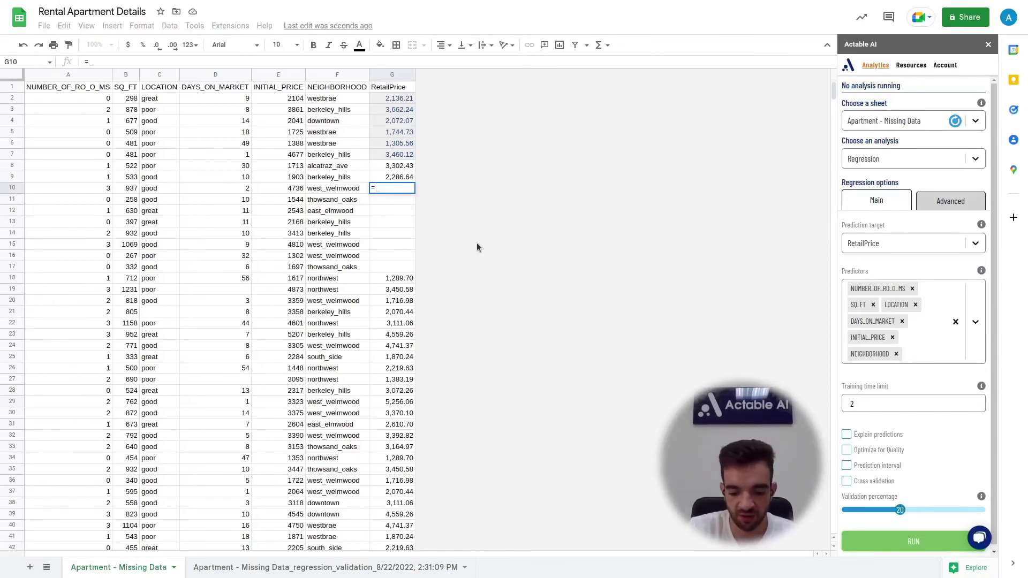
pyautogui.write('AA')
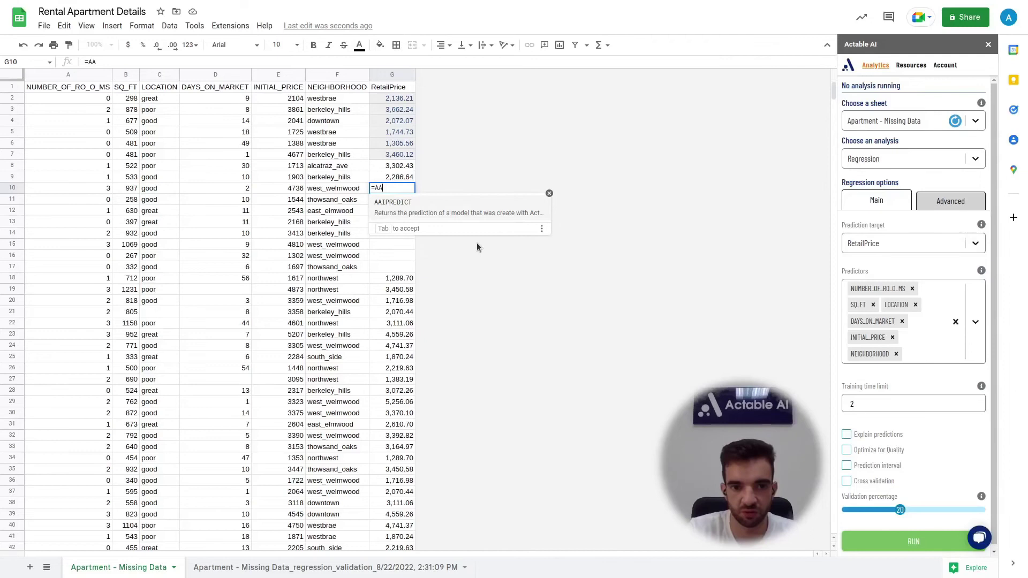
pyautogui.write('I')
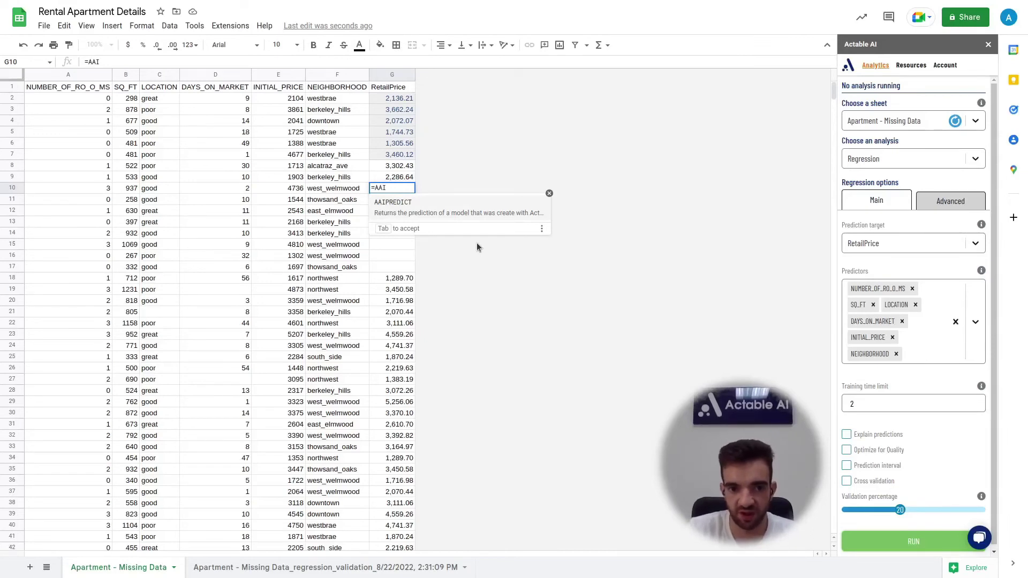
pyautogui.press('Tab')
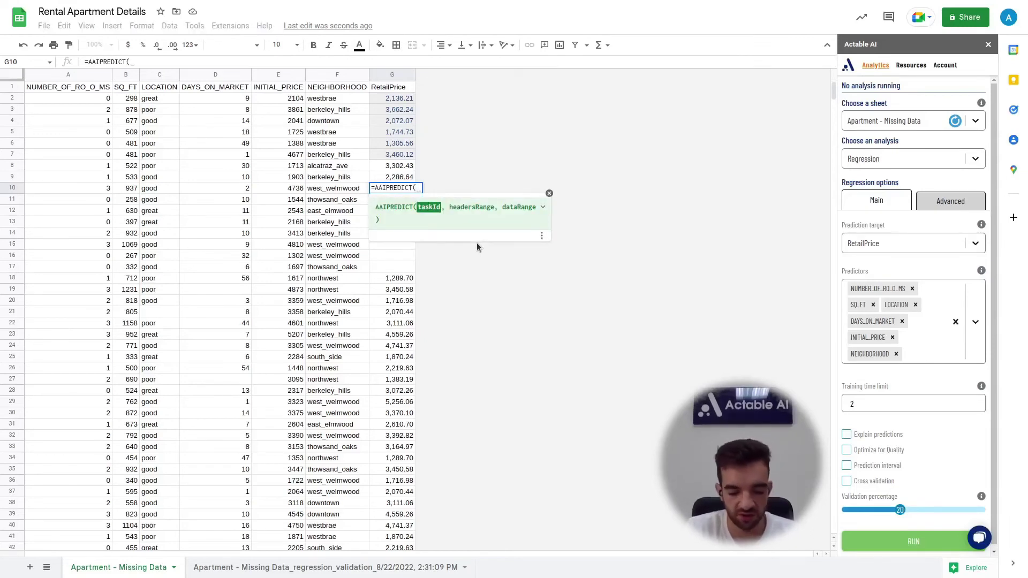
pyautogui.write('""')
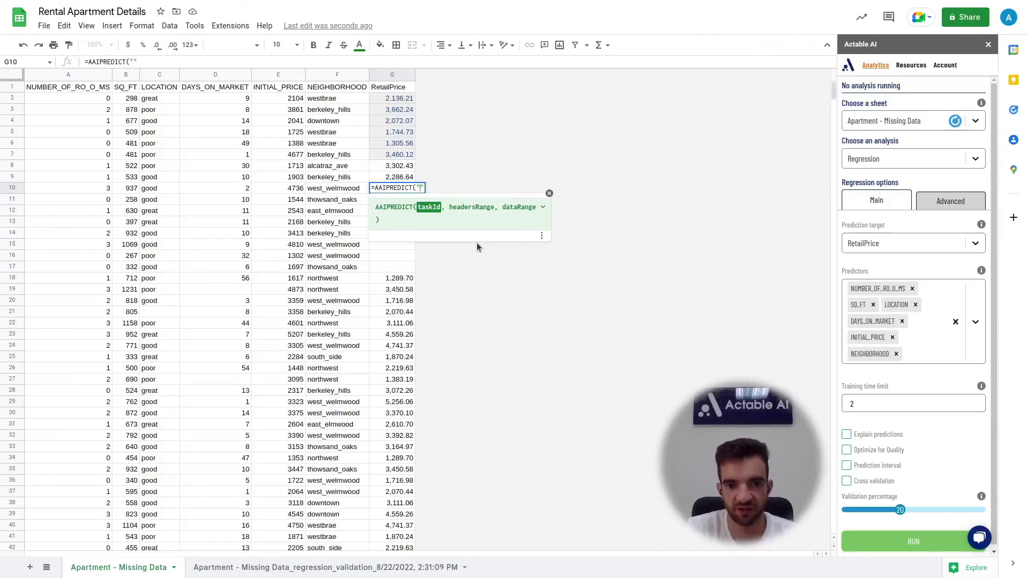
pyautogui.hotkey('ctrl', 'v')
pyautogui.press('BackSpace')
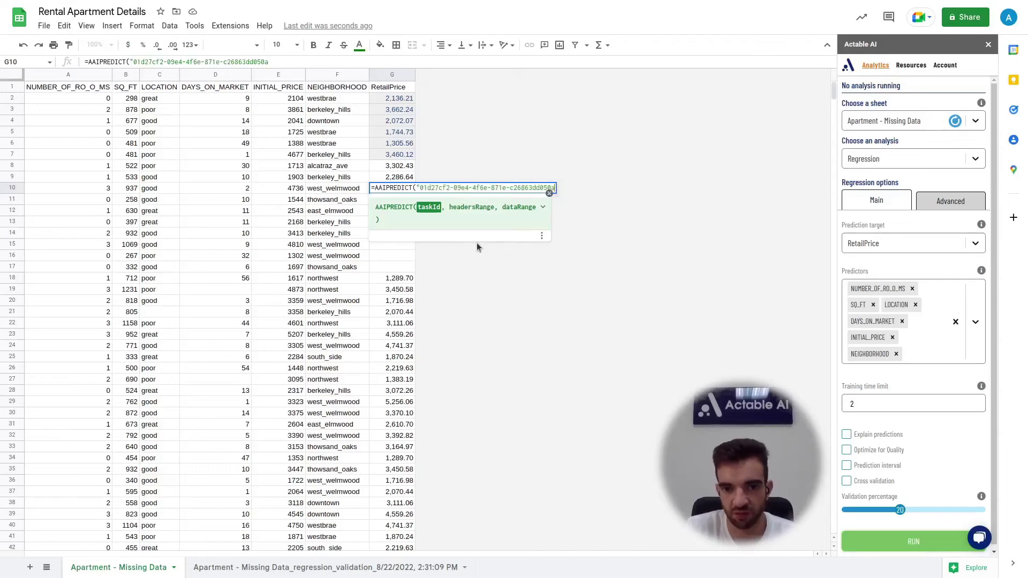
pyautogui.write(',')
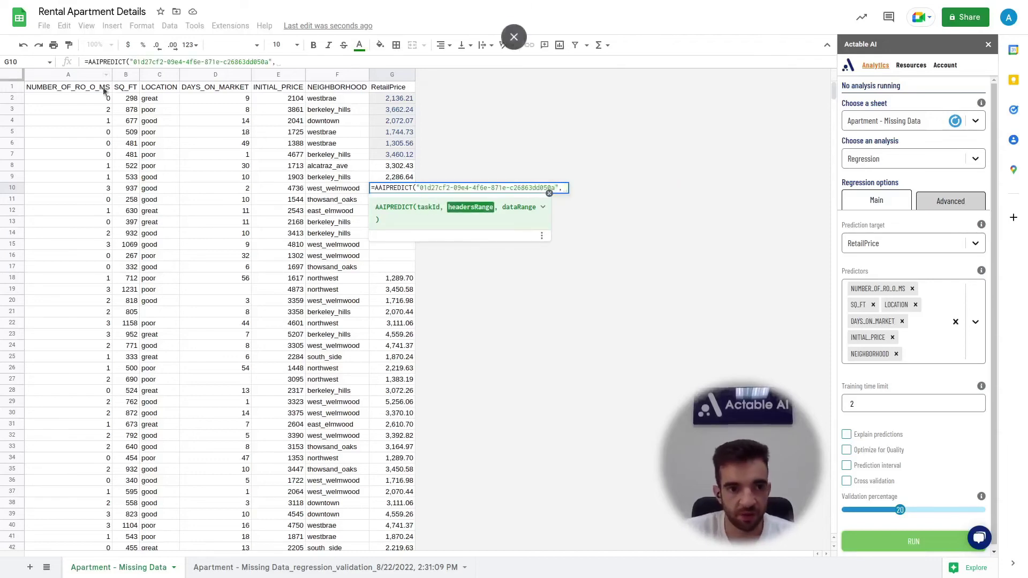
pyautogui.click(73, 89)
pyautogui.moveTo(73, 89); pyautogui.dragTo(351, 94)
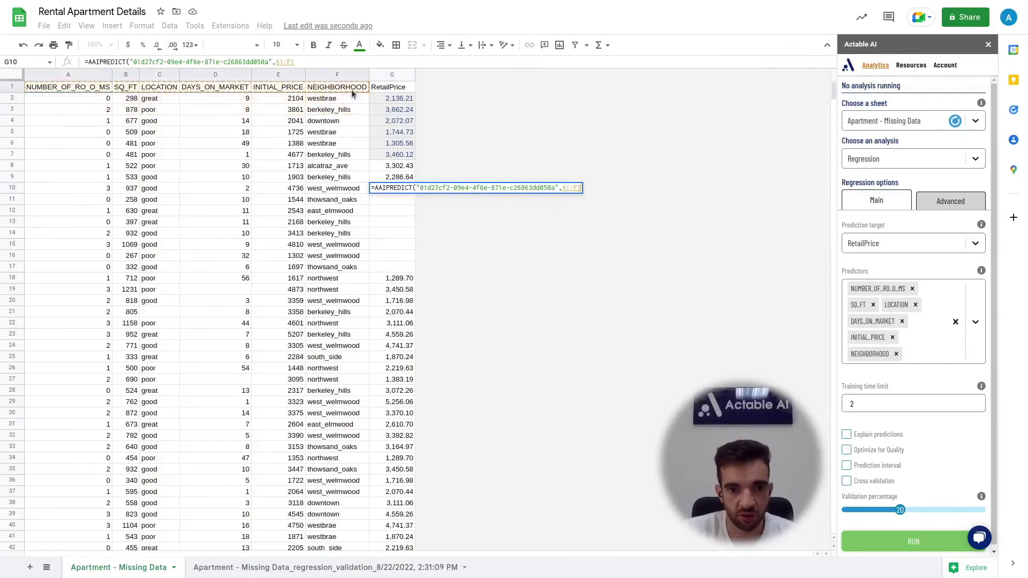
pyautogui.write(',')
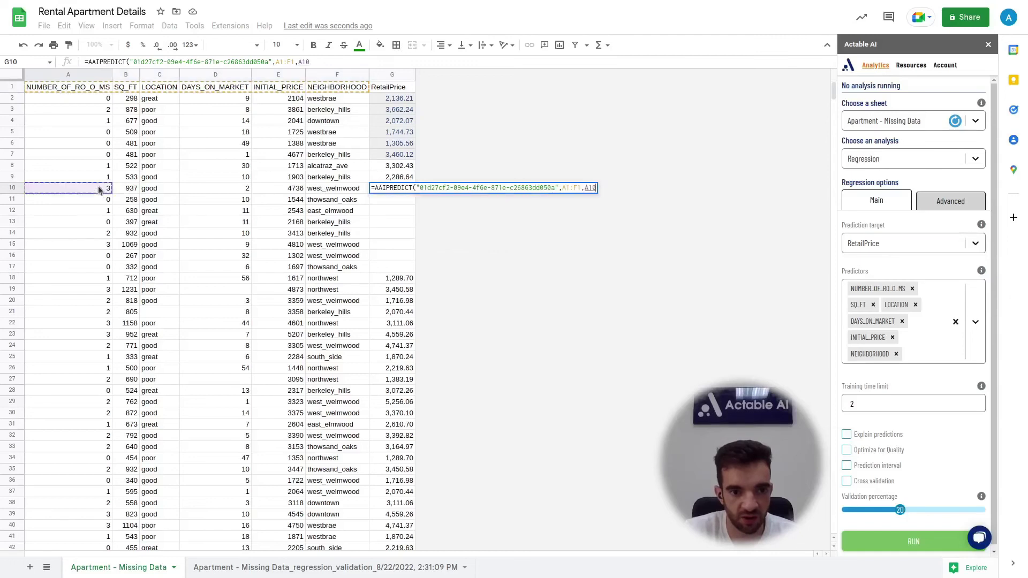
pyautogui.moveTo(97, 188); pyautogui.dragTo(347, 271)
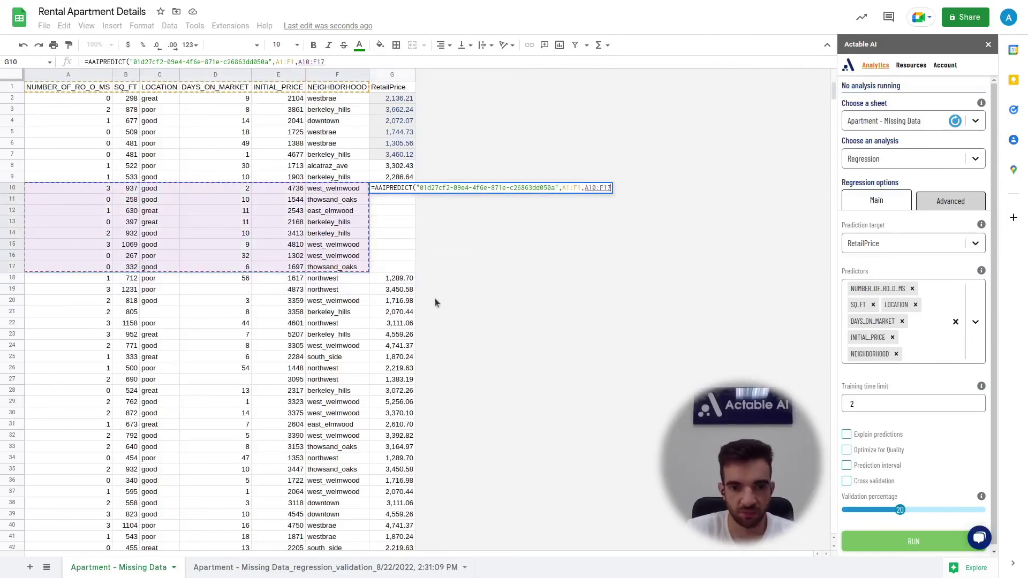
pyautogui.press('Return')
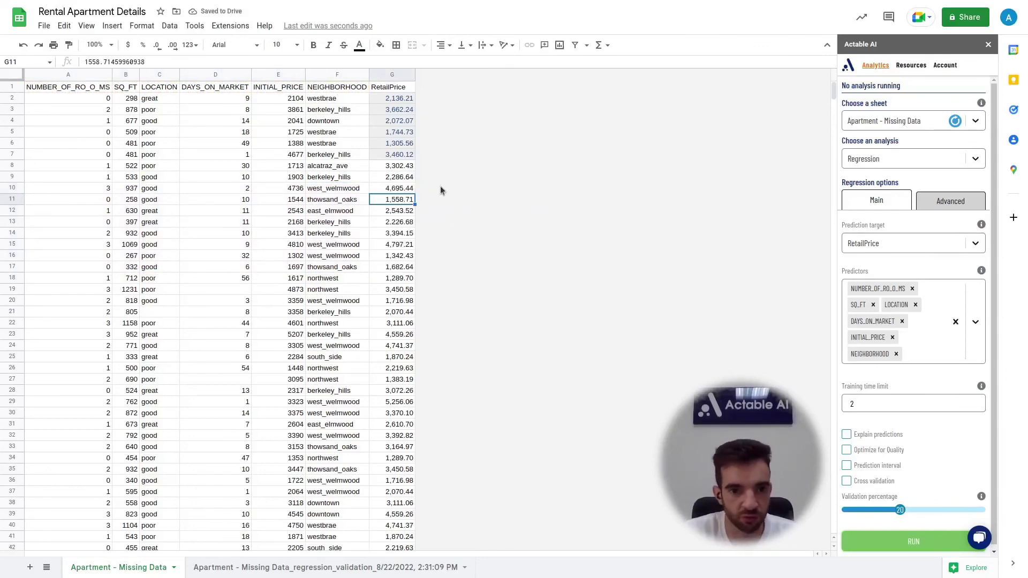
pyautogui.moveTo(378, 187); pyautogui.dragTo(411, 264)
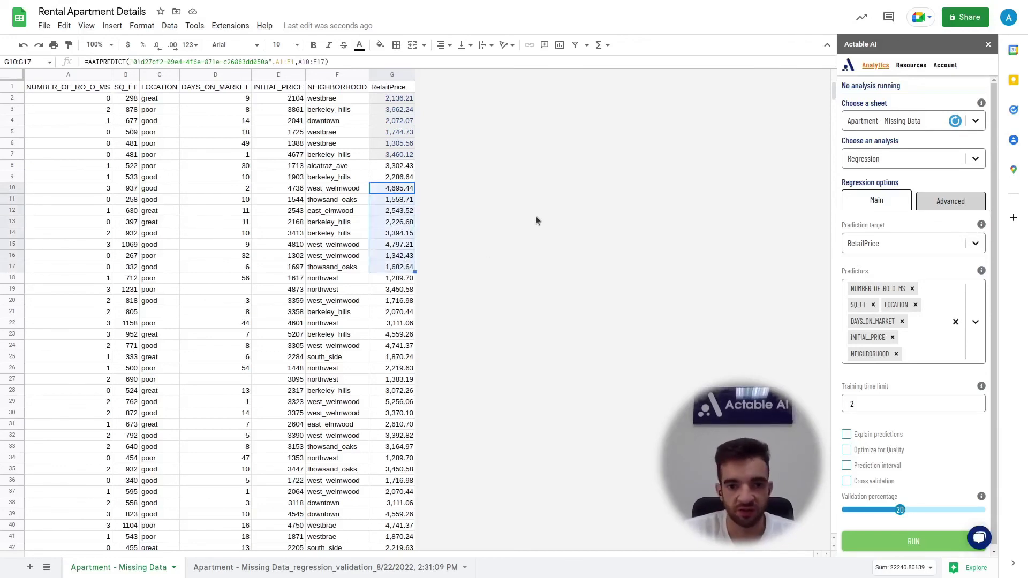